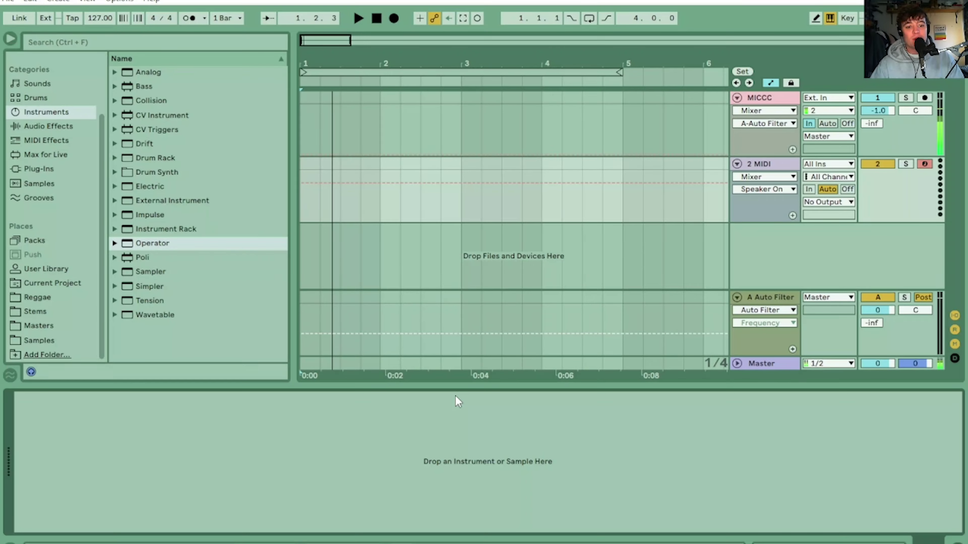
Load Operator from the Instruments browser onto the 2 MIDI track.
left_click_drag(143, 240, 337, 201)
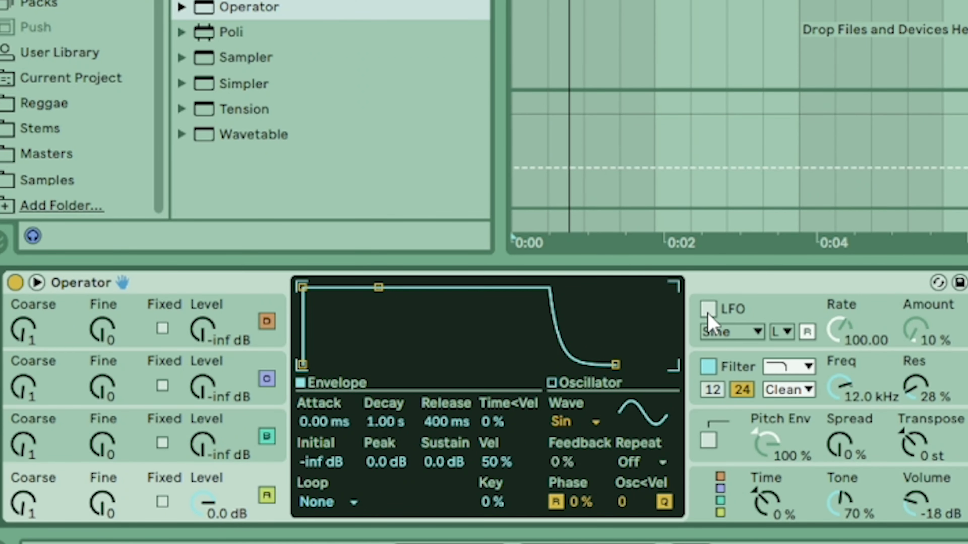
Switch on Operator's LFO at Rate 78.62 and Amount 55%, and bring up oscillator A's waveforms.
left_click(708, 310)
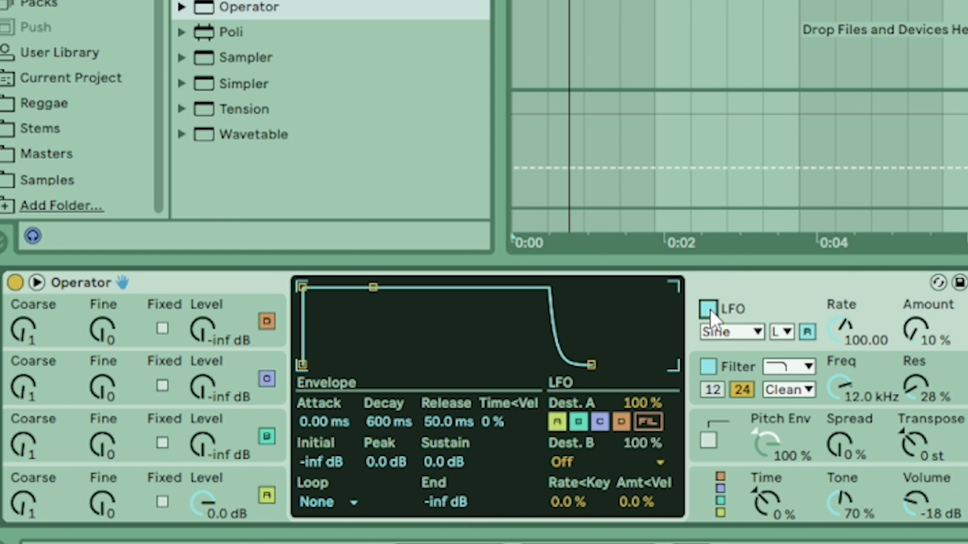
left_click(845, 332)
left_click_drag(845, 332, 845, 341)
left_click(915, 329)
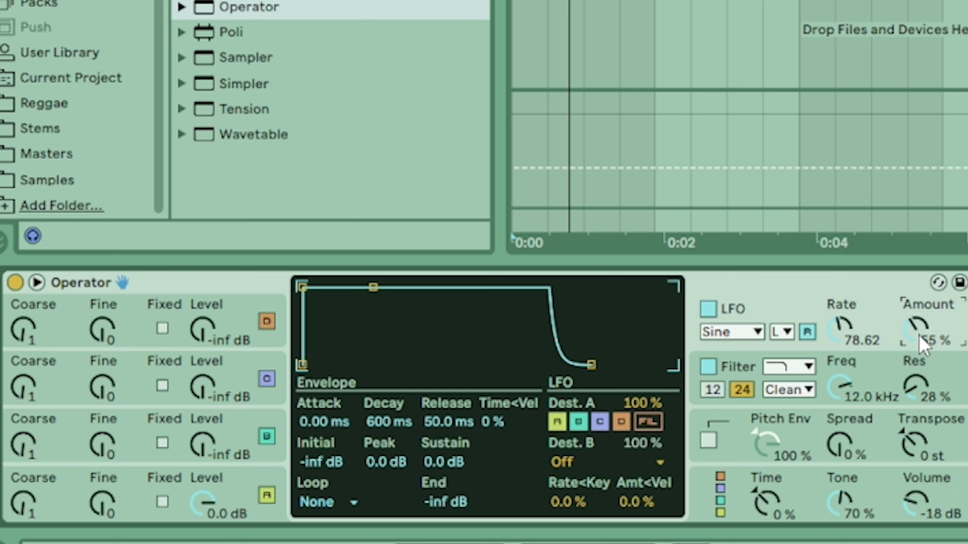
left_click(263, 477)
left_click(570, 423)
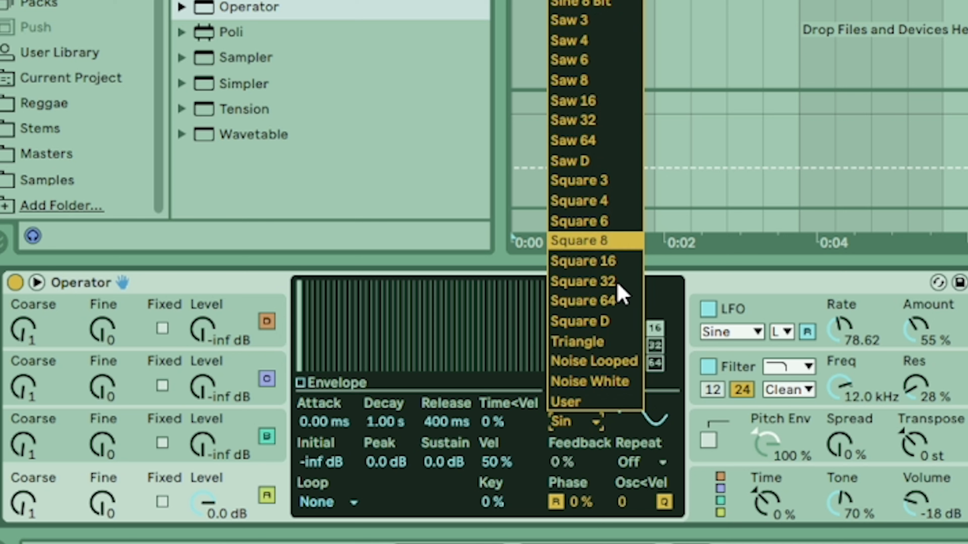
Change oscillator A's waveform to Triangle and raise the LFO Rate to 84.67.
left_click(579, 431)
left_click(581, 433)
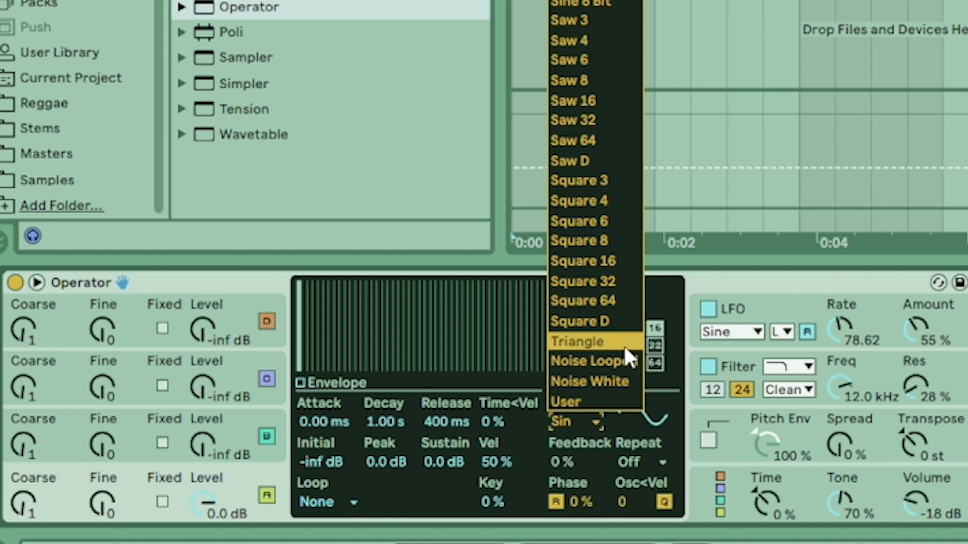
left_click(592, 353)
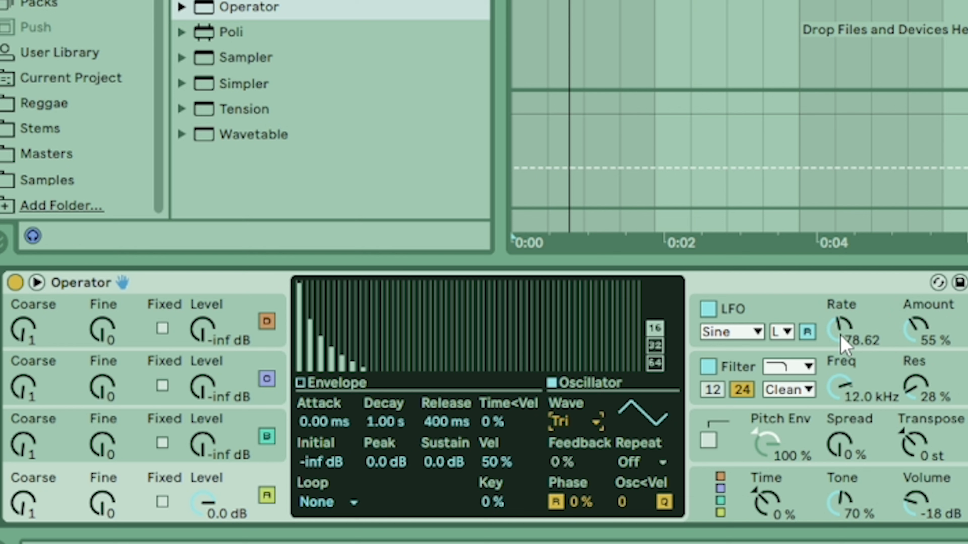
mouse_move(842, 345)
left_mouse_down()
mouse_move(842, 324)
mouse_move(842, 347)
mouse_move(842, 336)
left_mouse_up()
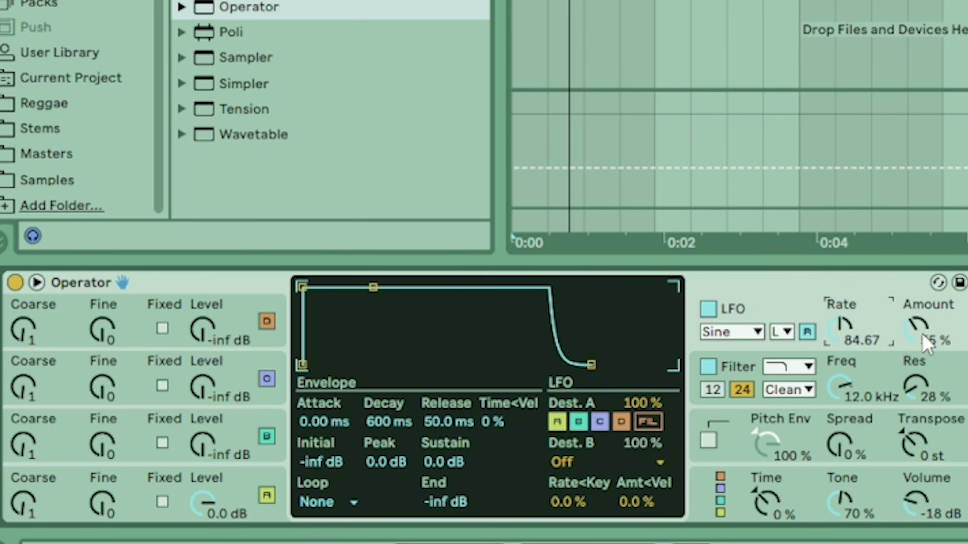
Set Operator's LFO Amount to 48% and fine-tune the Rate to 86.68.
left_click_drag(926, 343, 926, 337)
mouse_move(848, 336)
left_mouse_down()
mouse_move(848, 325)
mouse_move(848, 335)
left_mouse_up()
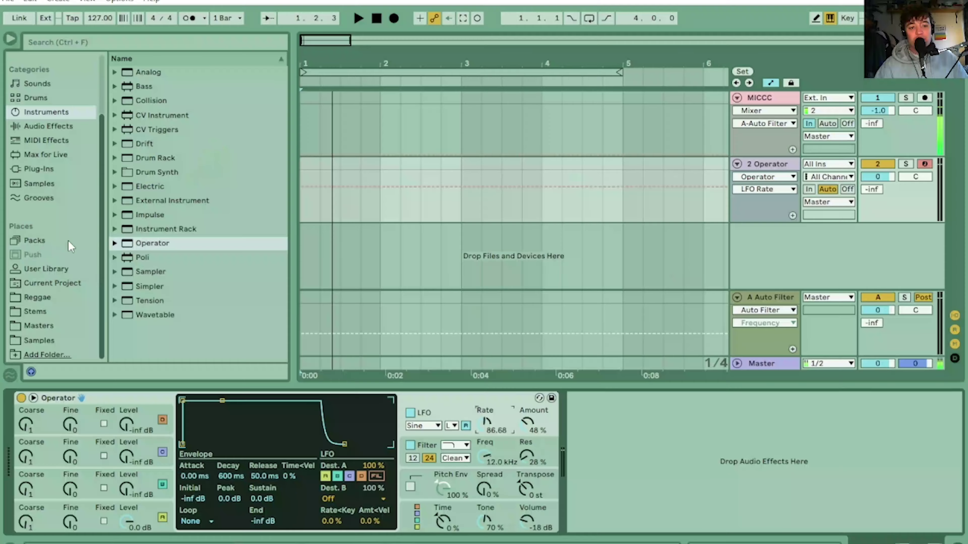
Add a Reverb from Audio Effects > Reverb & Resonance after Operator.
left_click(37, 127)
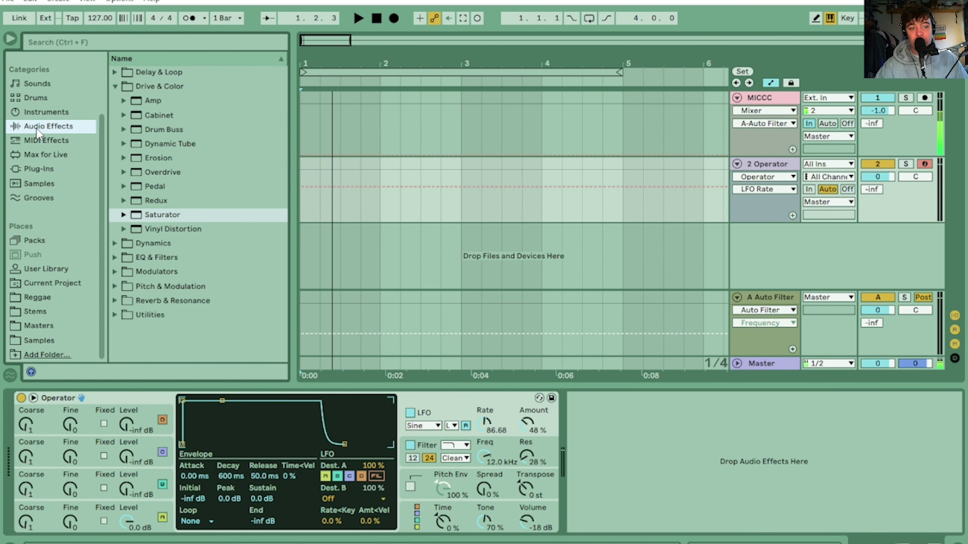
left_click(117, 301)
left_click_drag(146, 244, 634, 431)
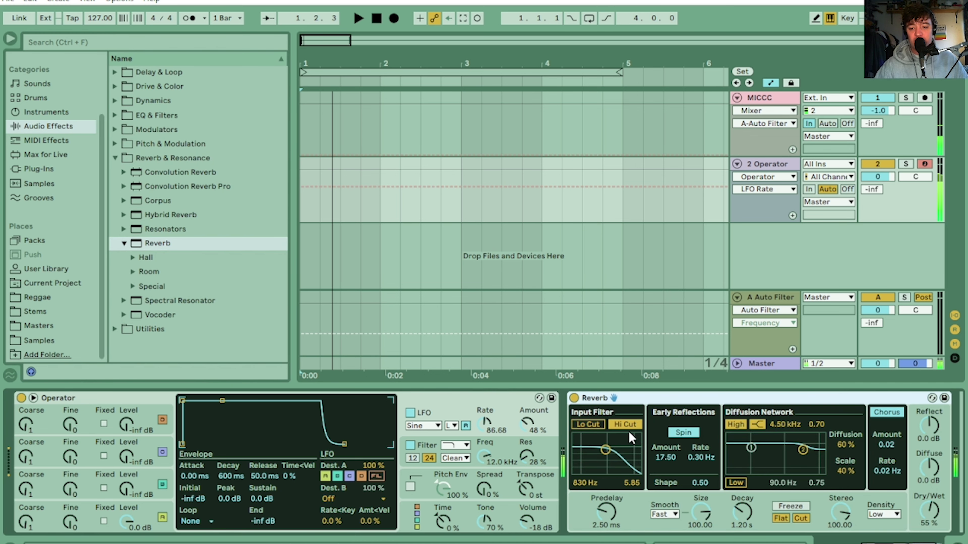
Set the Reverb to Size 5.05, Decay 778 ms and Dry/Wet 30%, and restart playback.
left_click_drag(703, 507, 703, 541)
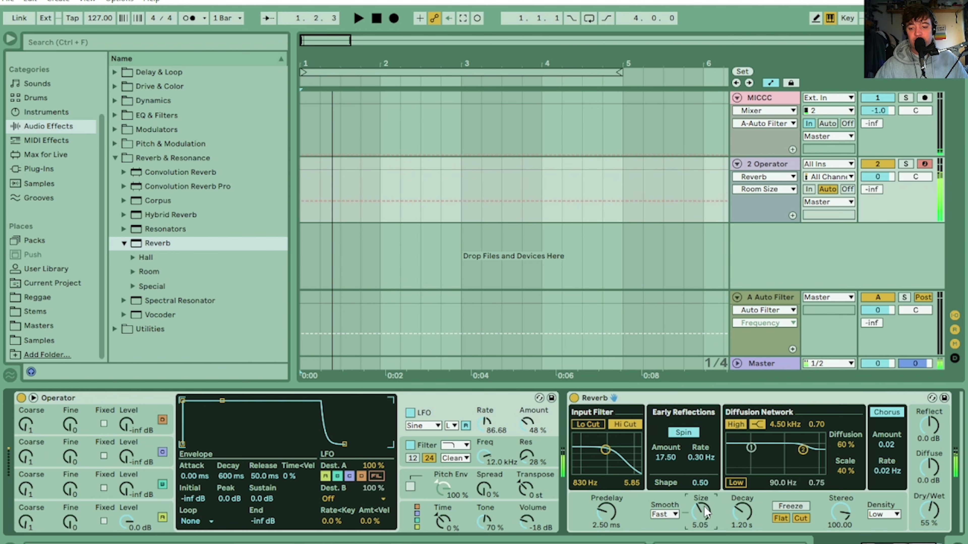
left_click_drag(740, 510, 741, 526)
left_click(937, 498)
key("space")
key("space")
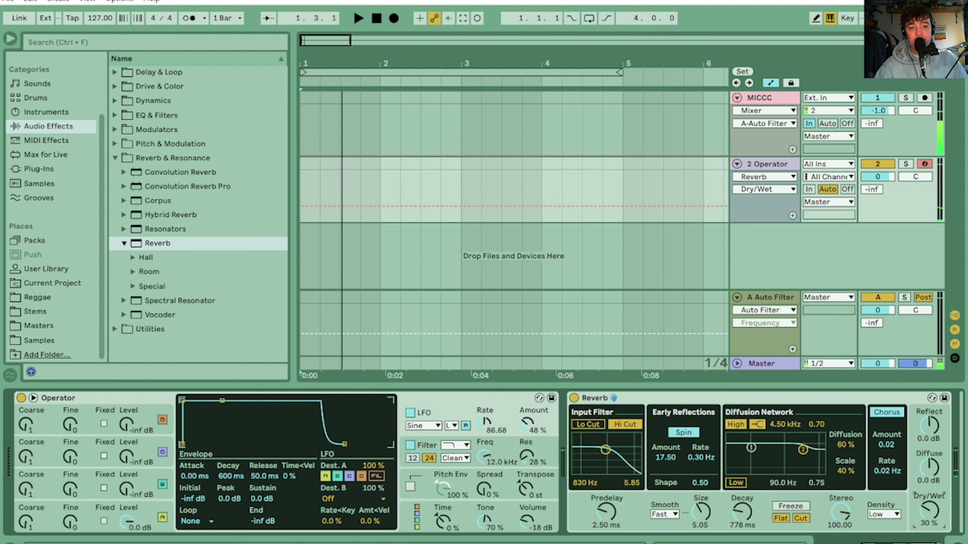
left_click(115, 72)
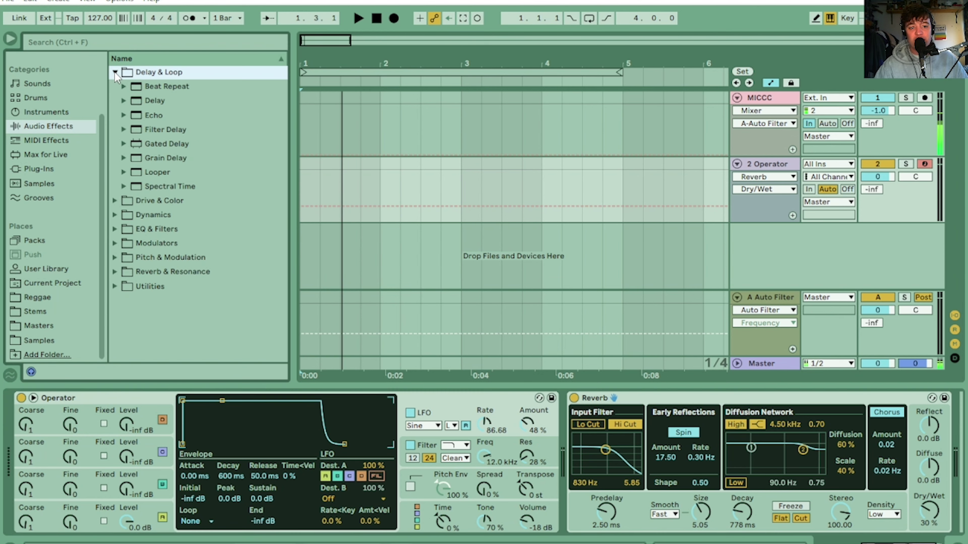
Add a Delay after the Reverb at 4 sixteenths with 59% feedback, and set LFO Rate to 58.46.
left_click(139, 102)
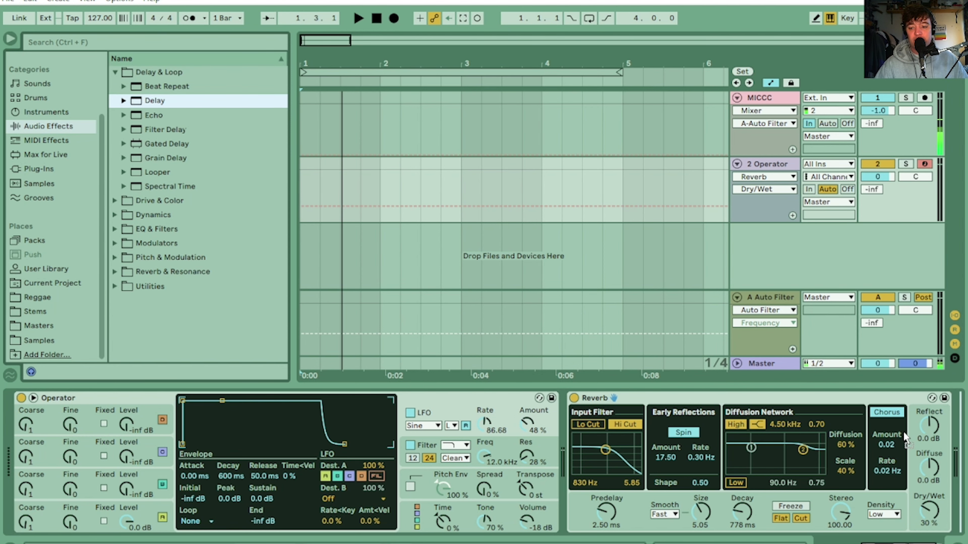
scroll(899, 438, "down", 3)
left_click_drag(911, 464, 912, 464)
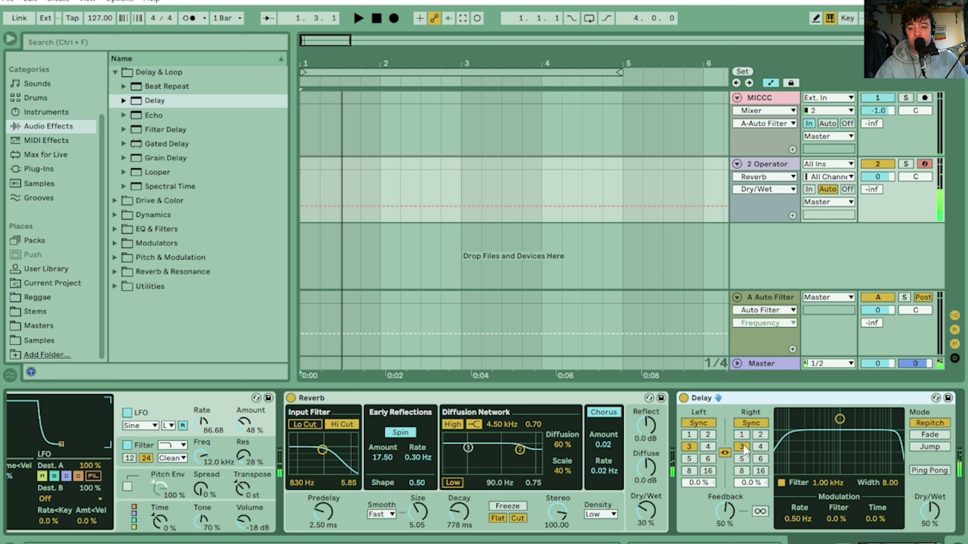
left_click(759, 446)
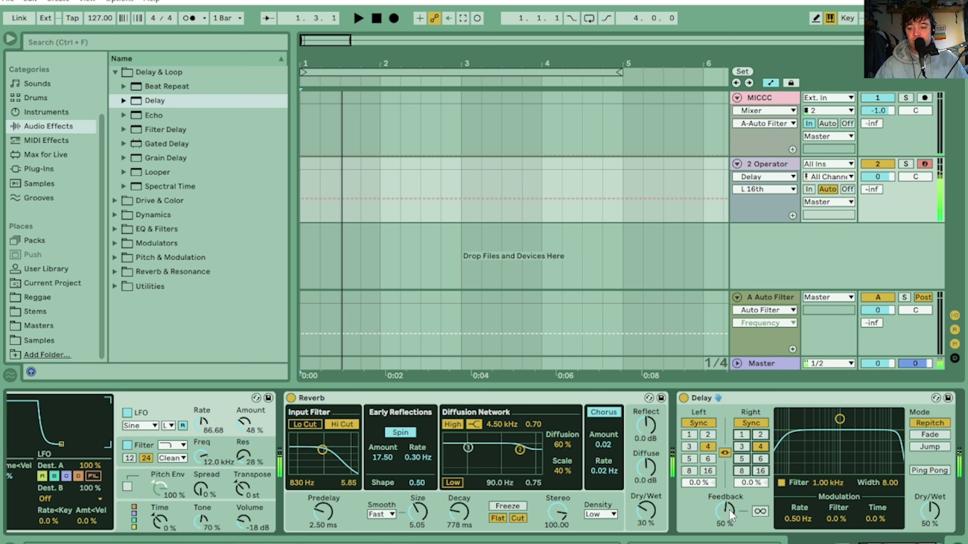
left_click_drag(731, 516, 732, 516)
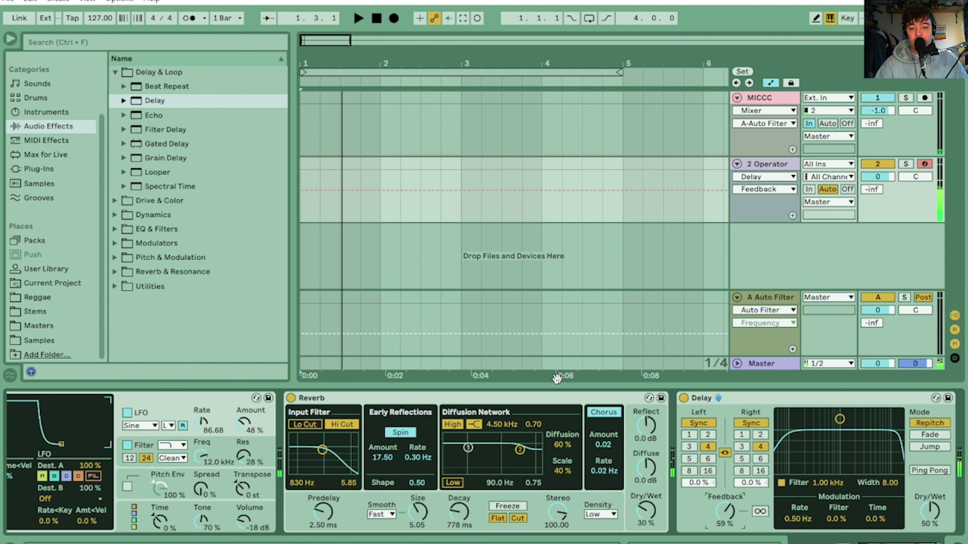
left_click(201, 422)
left_click_drag(201, 422, 200, 430)
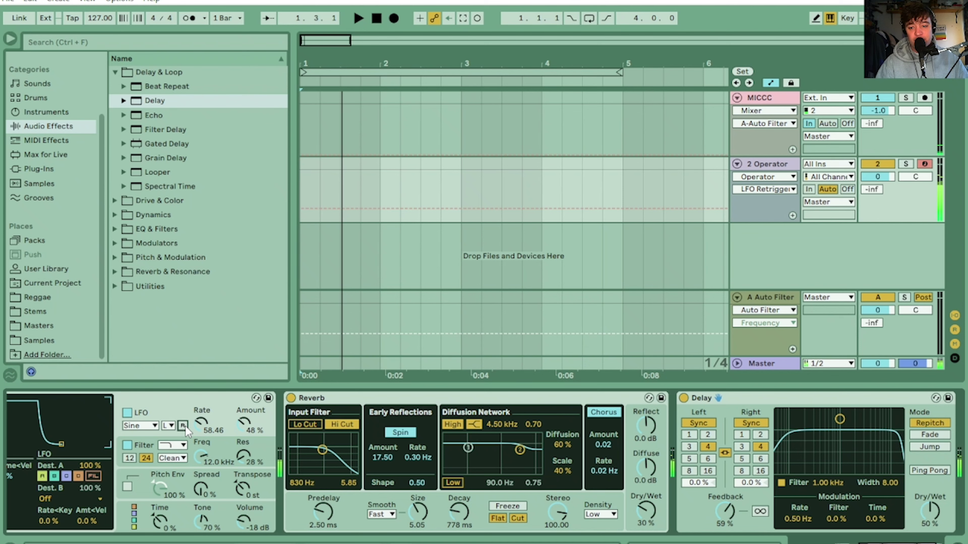
Set LFO Rate to 49.61, toggle Delay and Retrigger, enable Delay Ping Pong, and LFO Amount 55%.
left_click(201, 424)
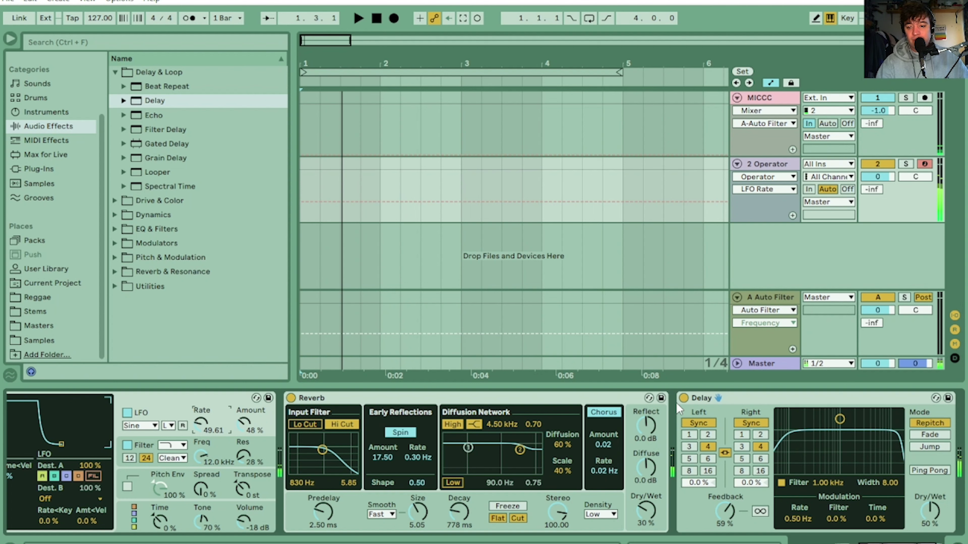
left_click(684, 399)
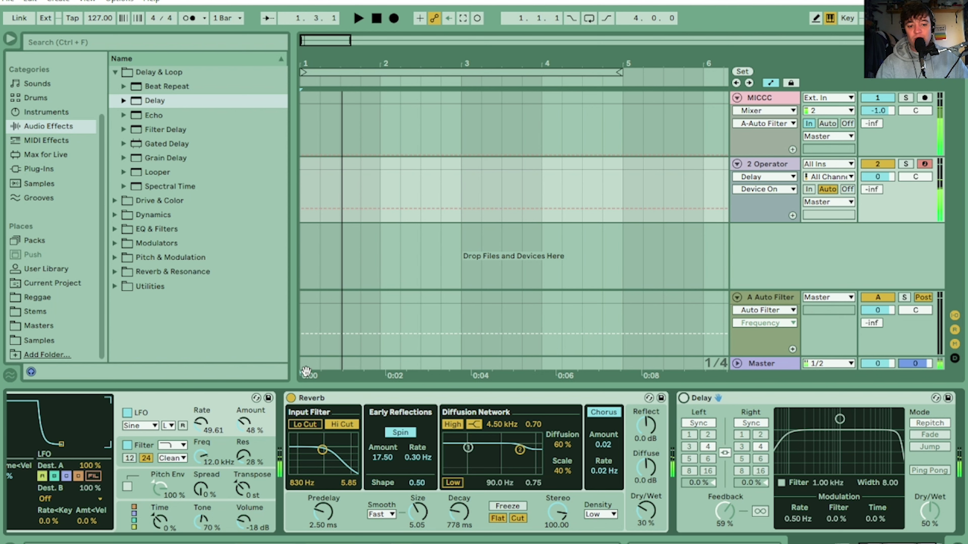
left_click(182, 425)
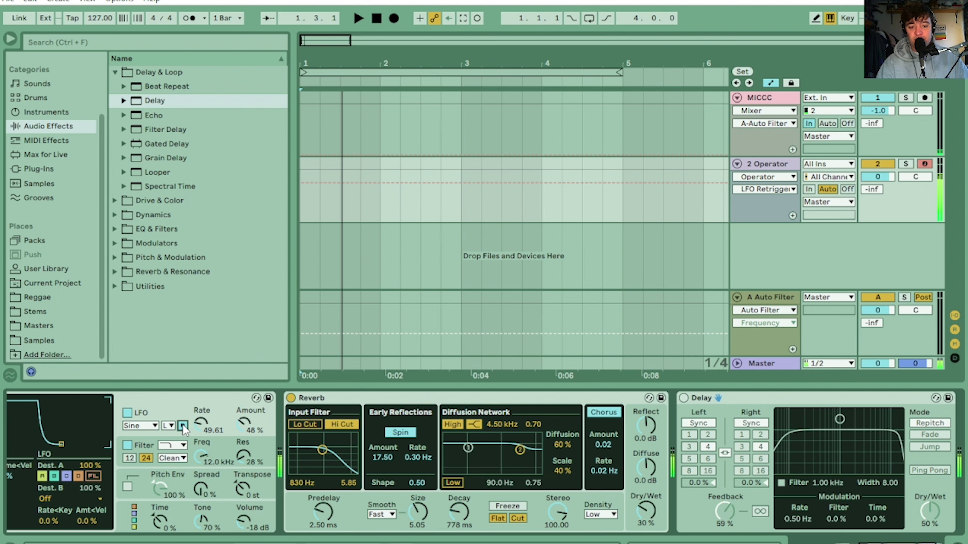
left_click(182, 425)
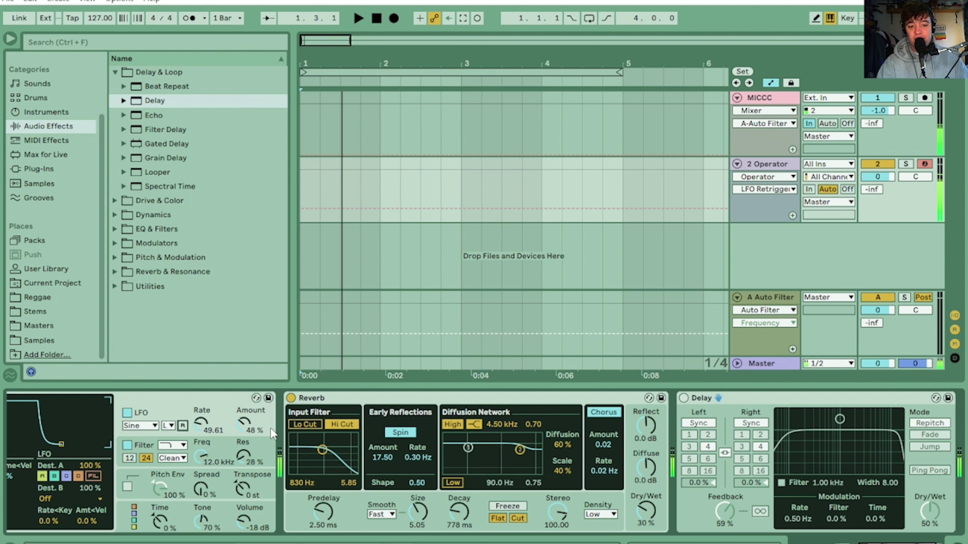
left_click(684, 398)
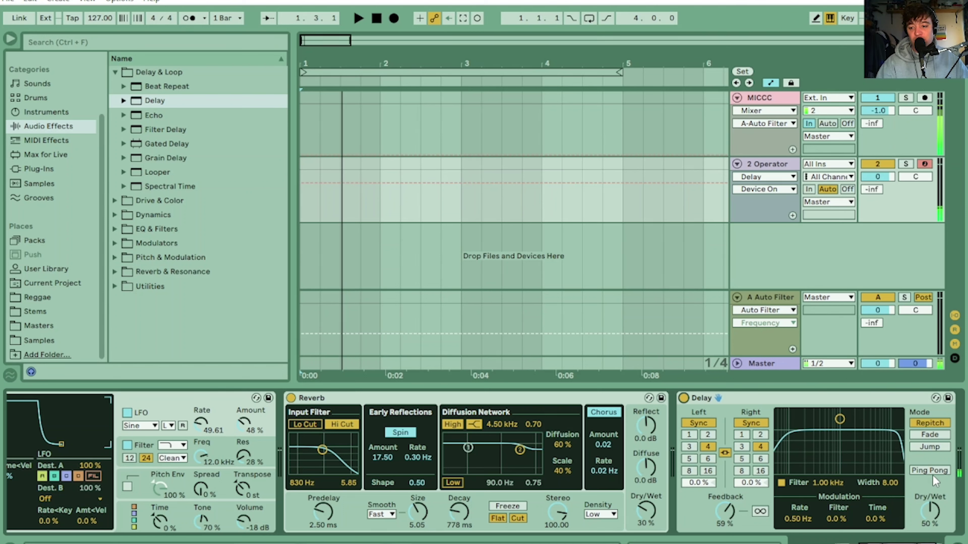
left_click(932, 475)
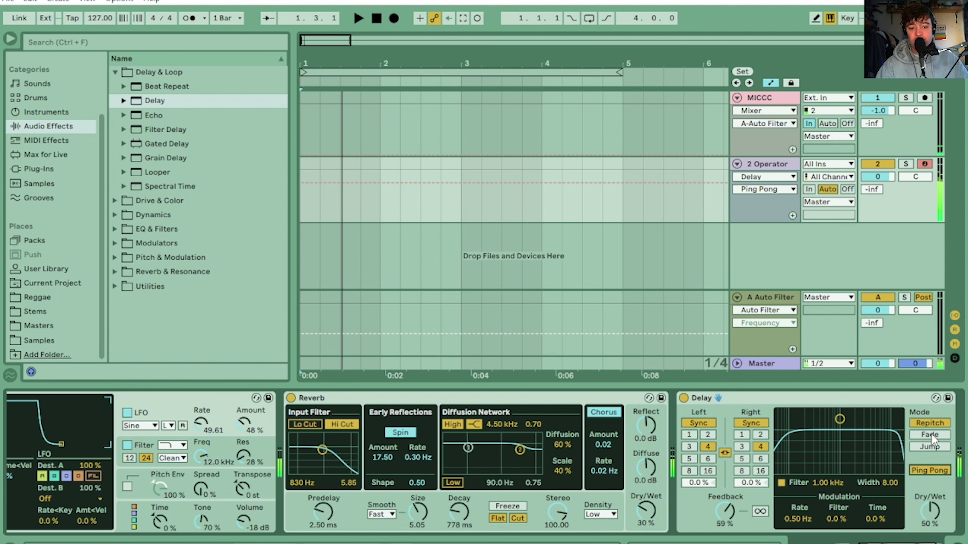
left_click_drag(243, 433, 242, 433)
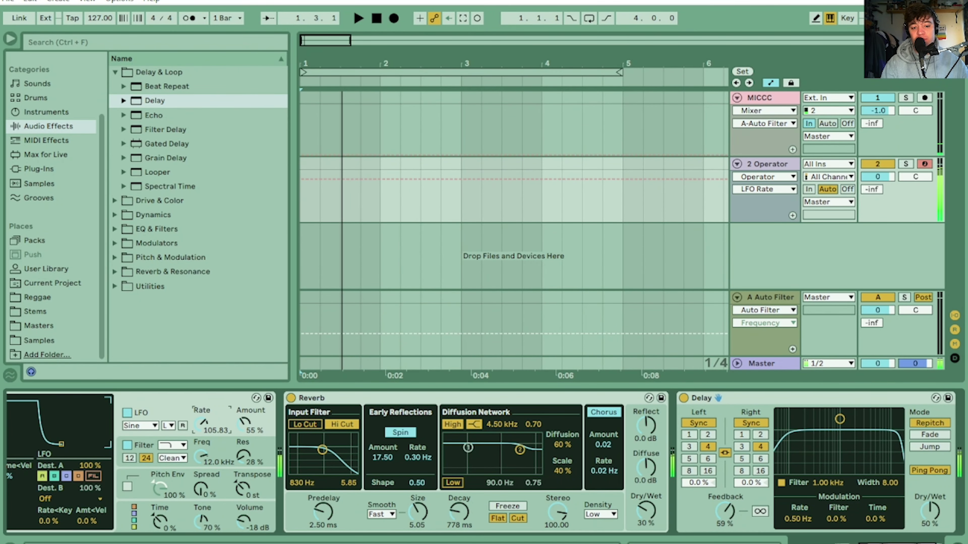
Raise the LFO Rate to 80.63 and switch off both the Reverb and Delay.
left_click_drag(204, 423, 202, 422)
left_click(290, 398)
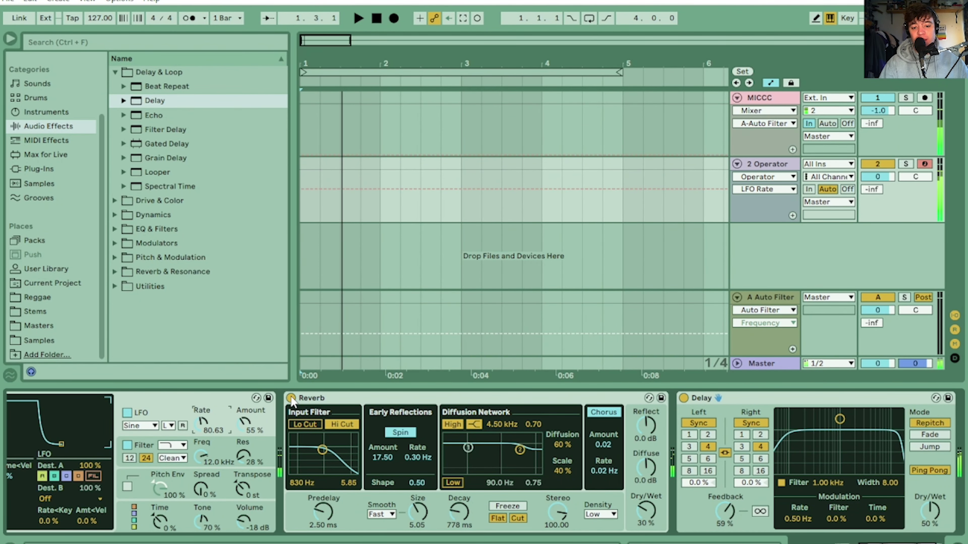
left_click(683, 398)
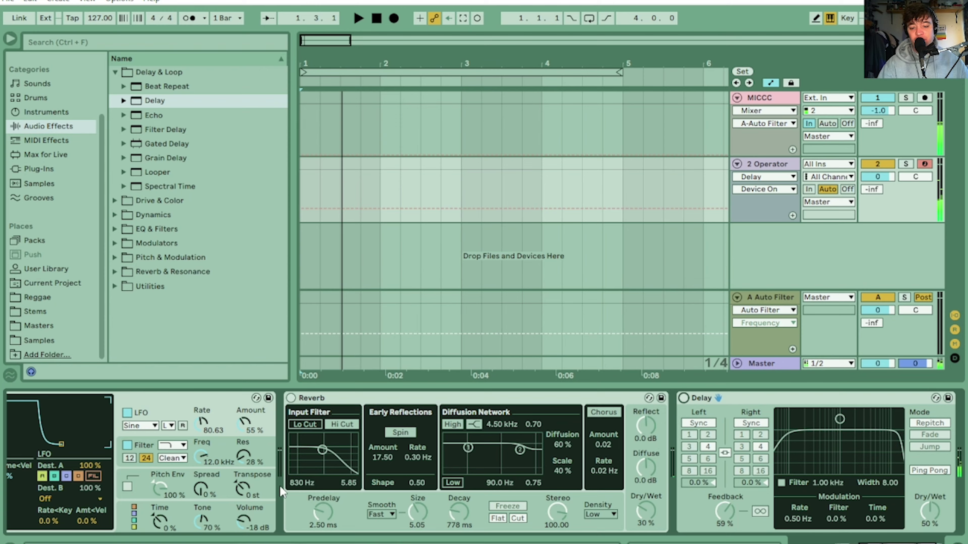
scroll(484, 461, "left", 5)
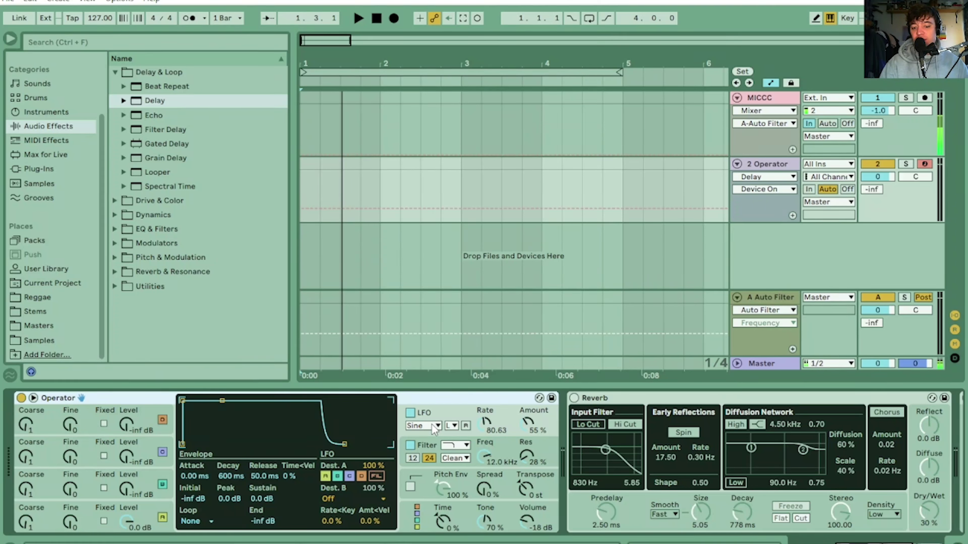
Switch Operator's LFO waveform to Square with Rate 88.70 and Amount 26%.
left_click(431, 425)
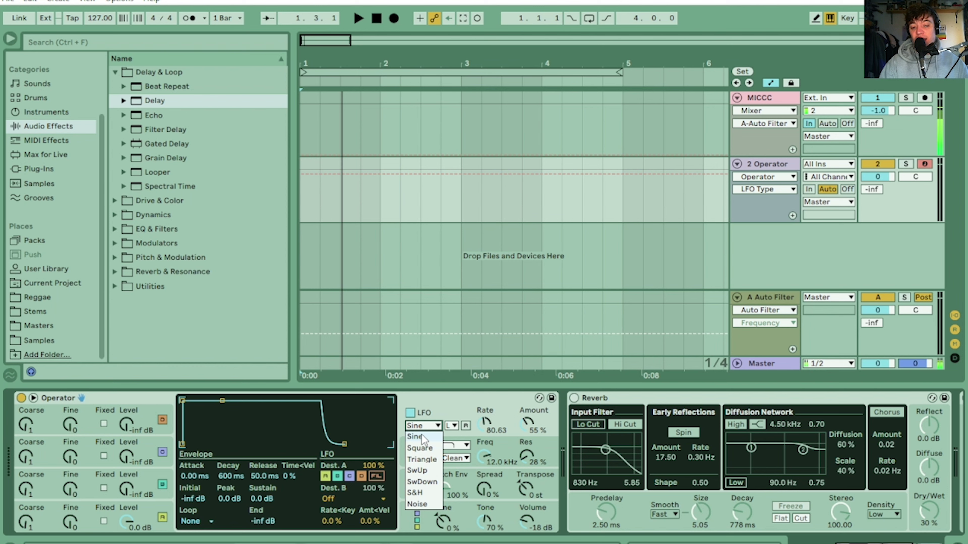
left_click(421, 448)
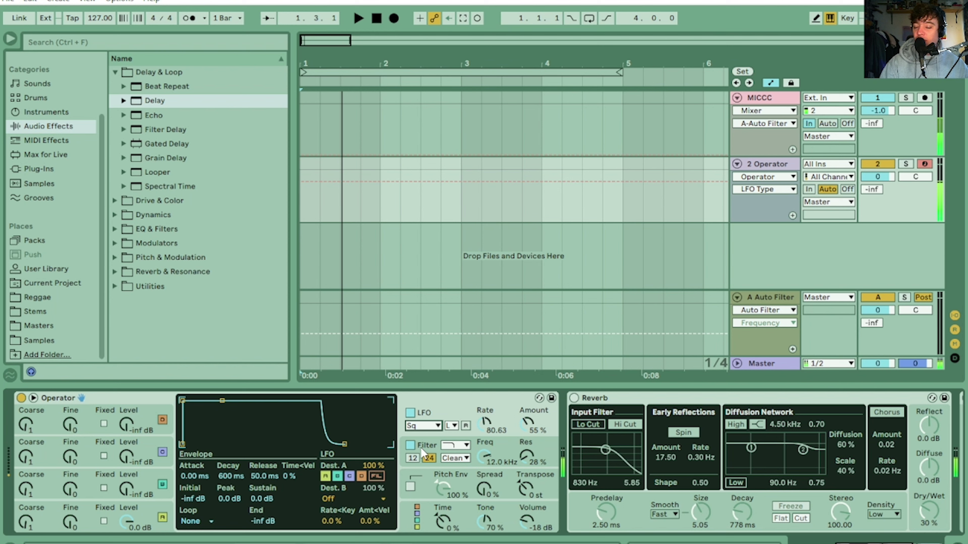
left_click(485, 424)
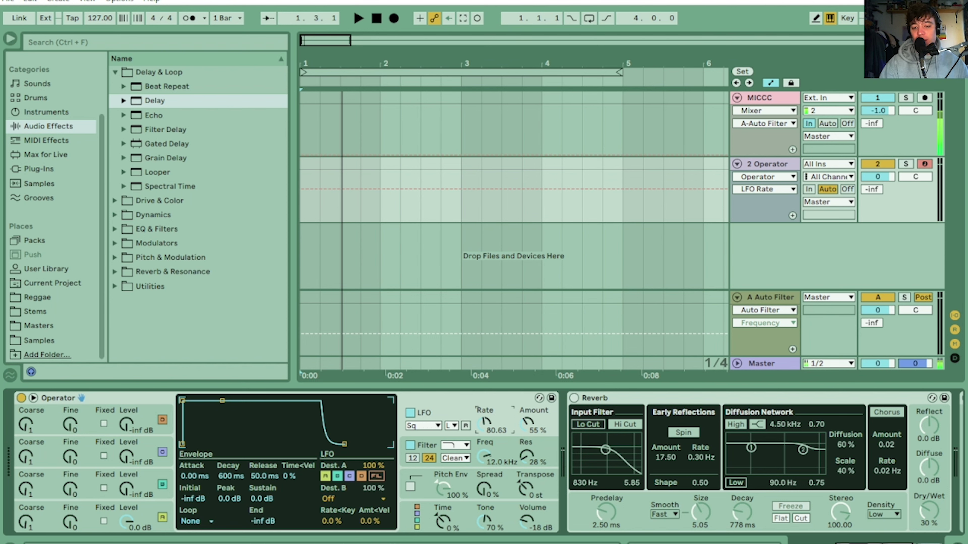
mouse_move(485, 424)
left_mouse_down()
mouse_move(485, 414)
mouse_move(485, 424)
left_mouse_up()
mouse_move(527, 426)
left_mouse_down()
mouse_move(527, 410)
mouse_move(528, 427)
left_mouse_up()
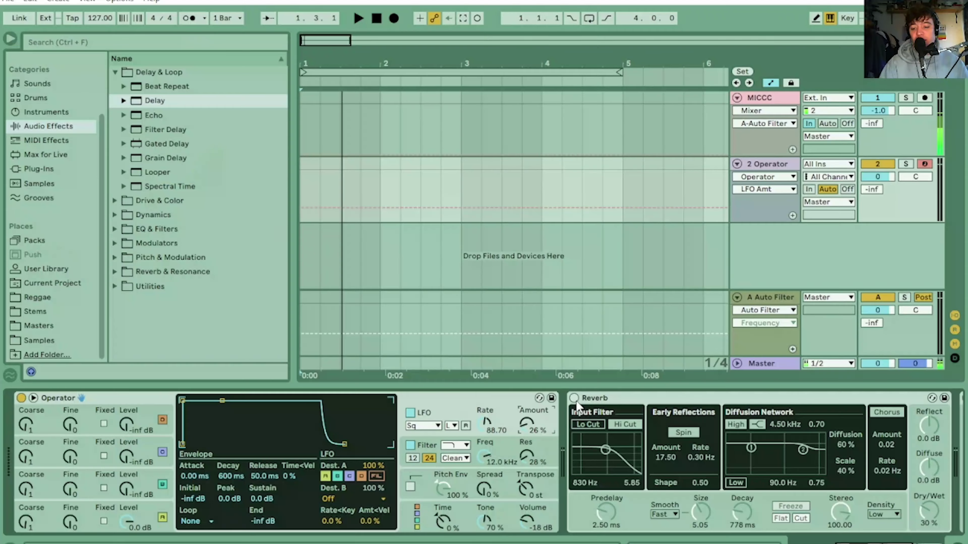
Turn the Reverb and Delay back on and raise the LFO to Rate 93.74, Amount 97%.
left_click(574, 399)
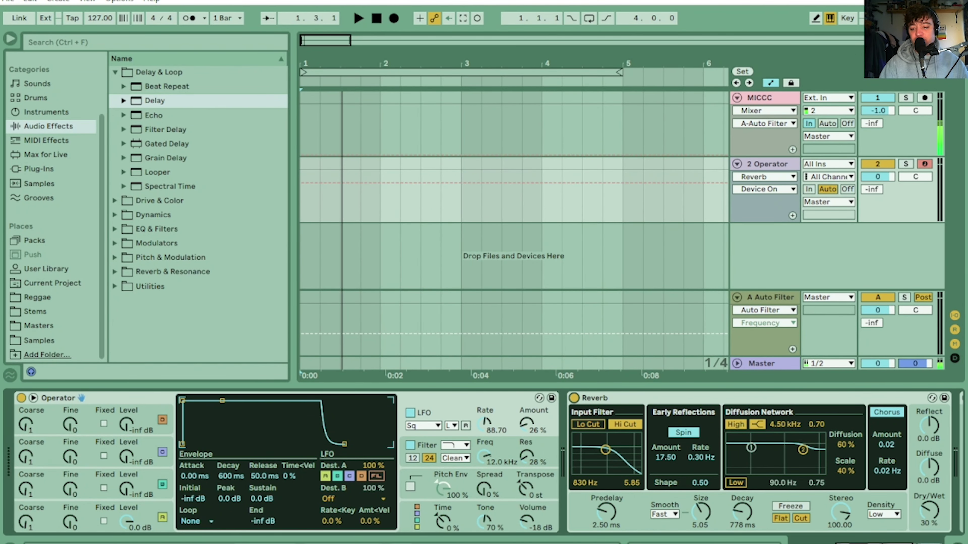
key("Return")
left_click(609, 398)
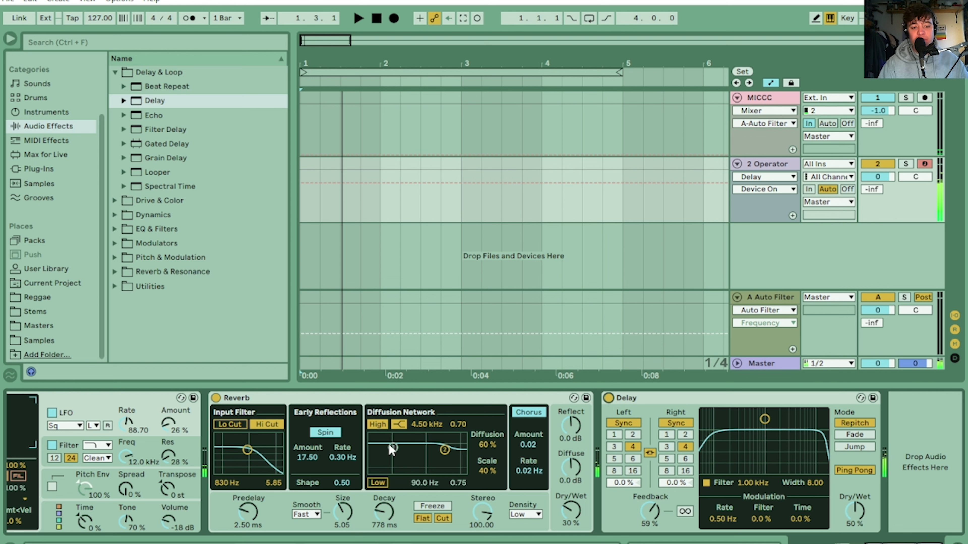
left_click_drag(136, 423, 172, 424)
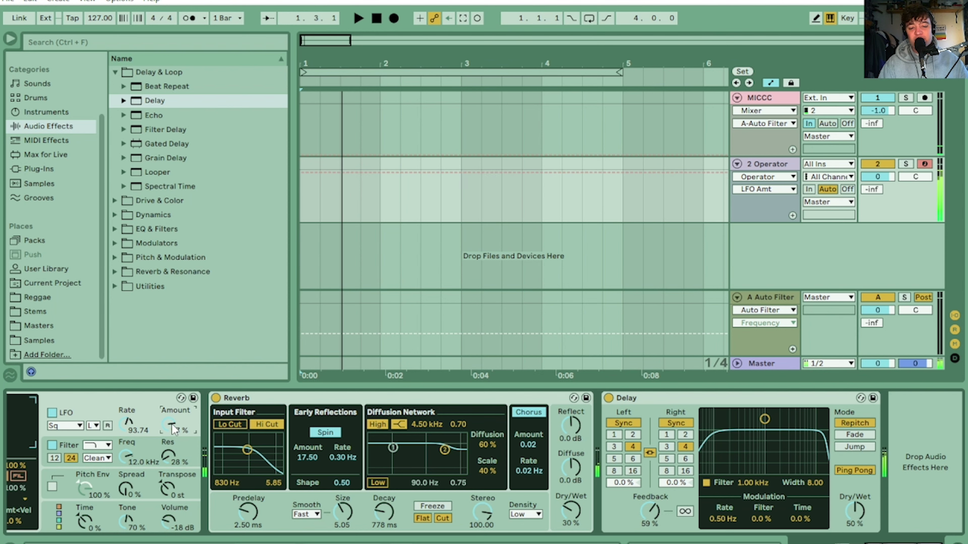